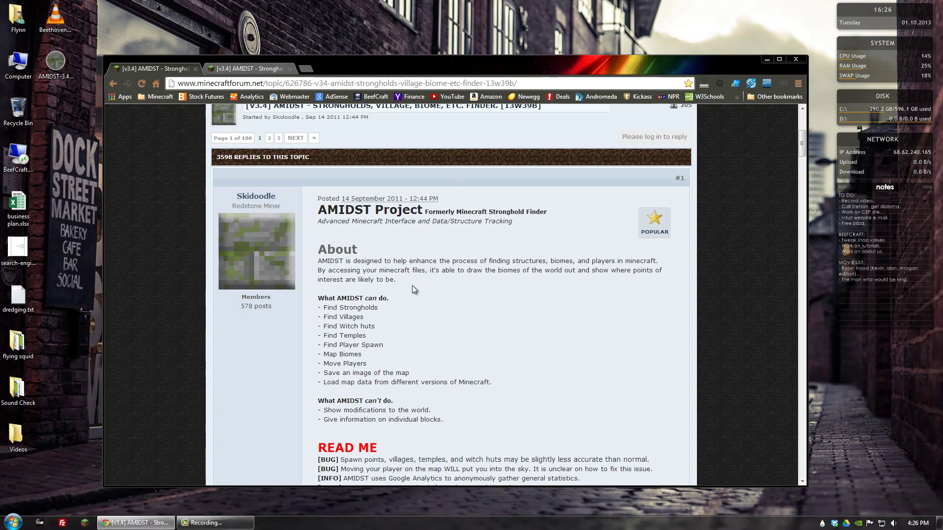
Step: Scroll the AMIDST v3.4 forum post up to its title, then down to the Download section
scroll(411, 284, "down", 6)
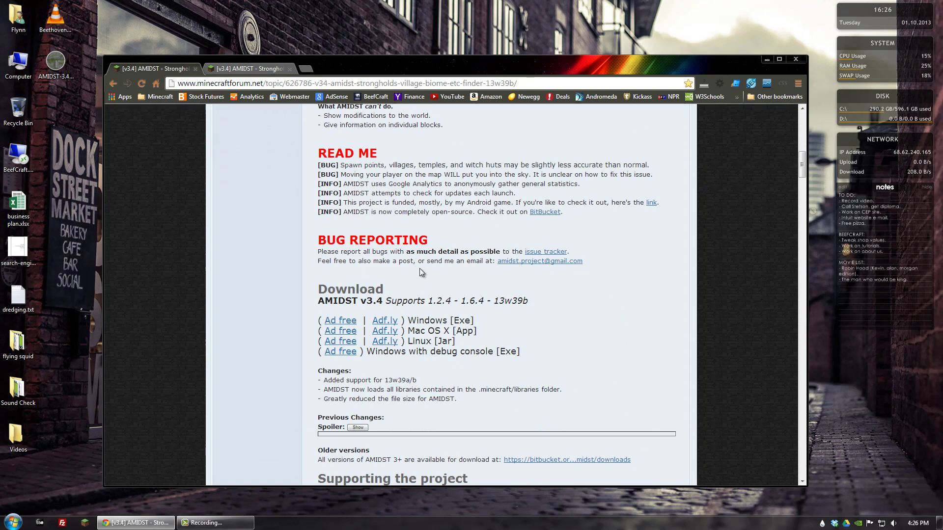
scroll(328, 294, "up", 4)
scroll(328, 295, "up", 1)
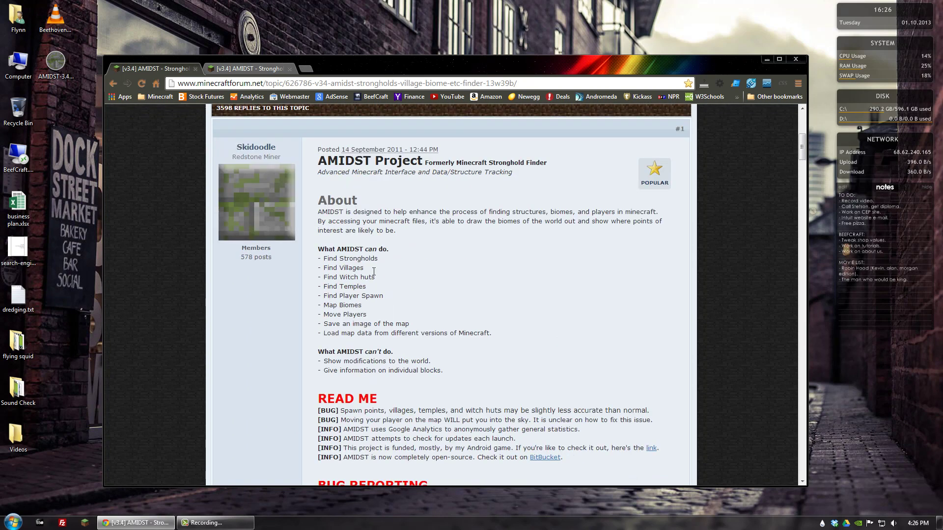
left_click_drag(317, 161, 375, 162)
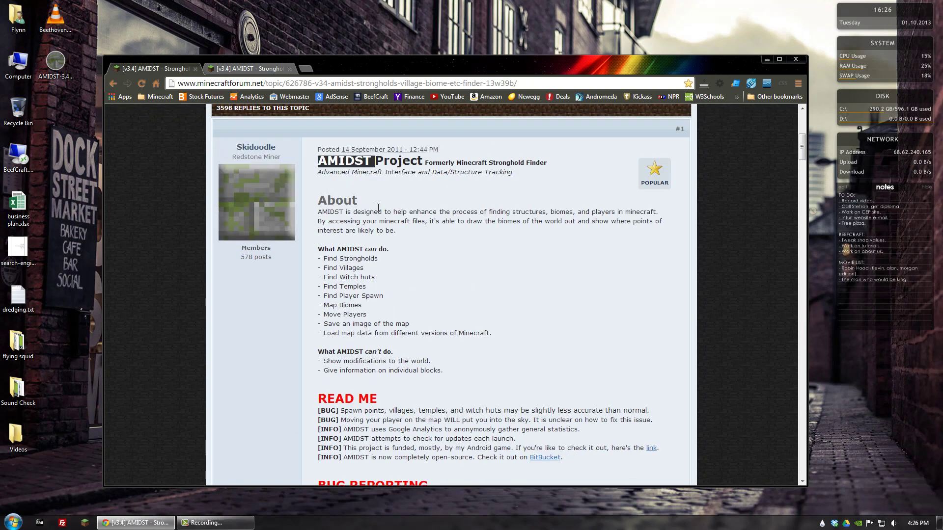
scroll(378, 209, "down", 6)
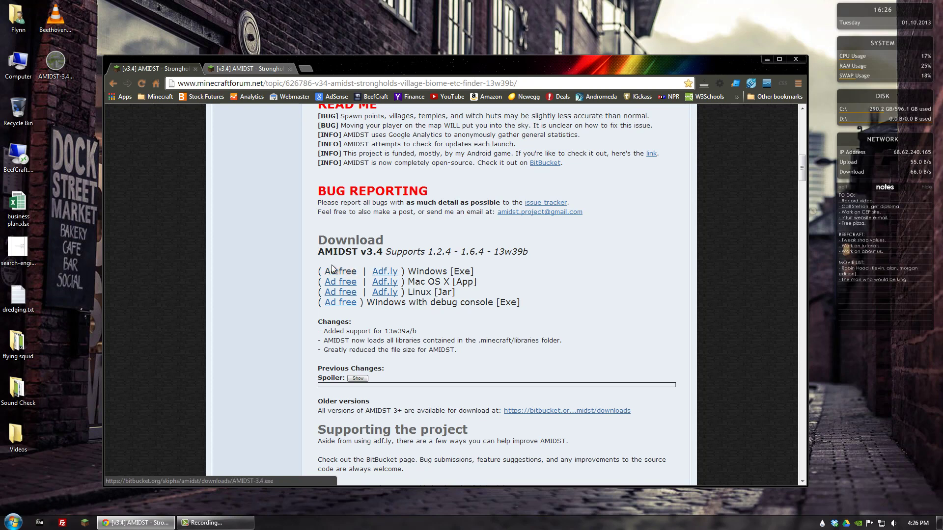
Step: Minimize Chrome, run AMIDST-3.4.exe from the desktop and start it with the 1.7 Snapshot profile
left_click(768, 59)
left_click(72, 62)
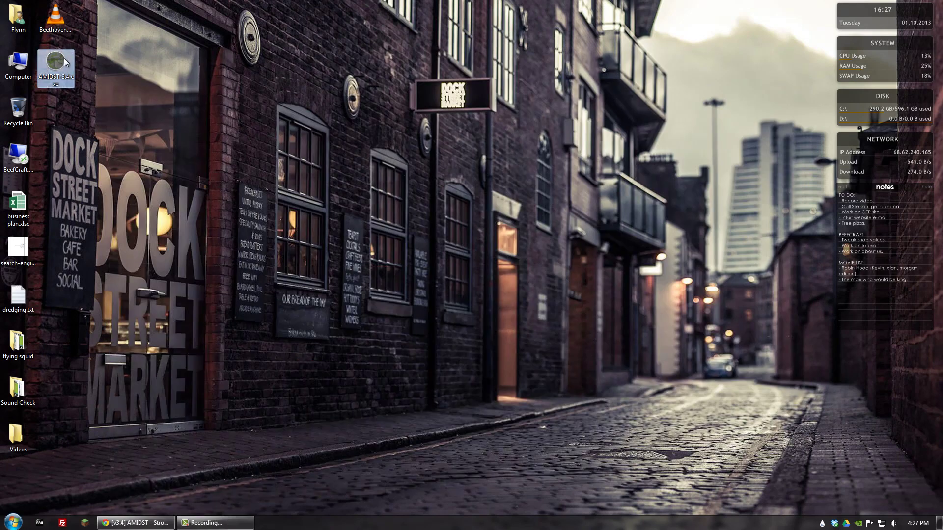
left_click(470, 220)
left_click(156, 129)
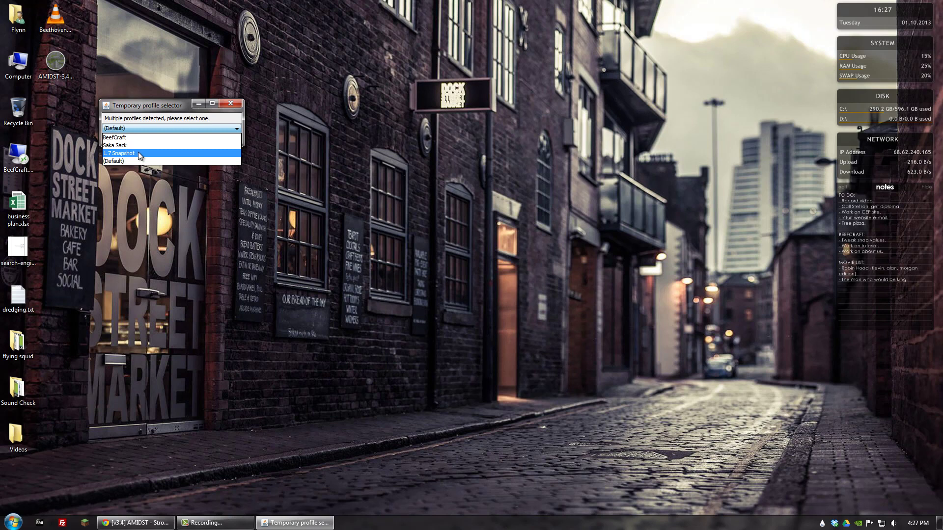
left_click(138, 153)
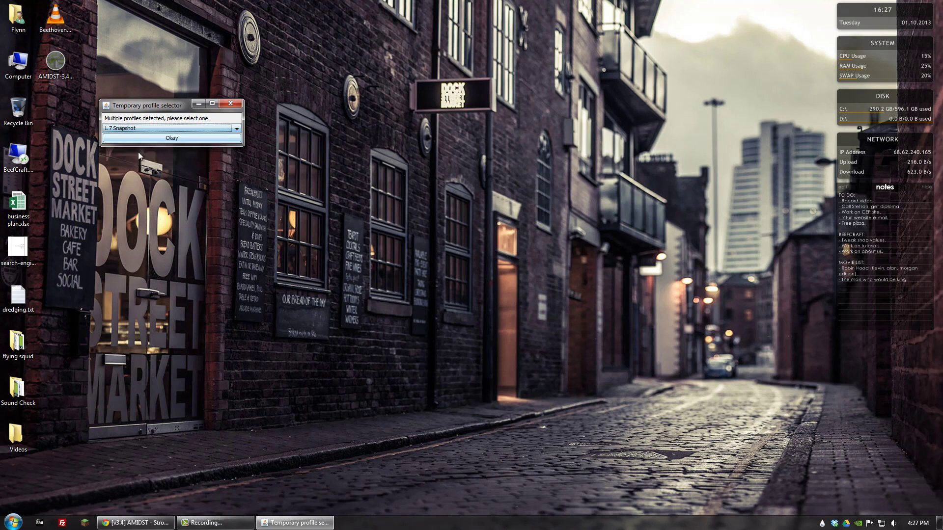
left_click(164, 139)
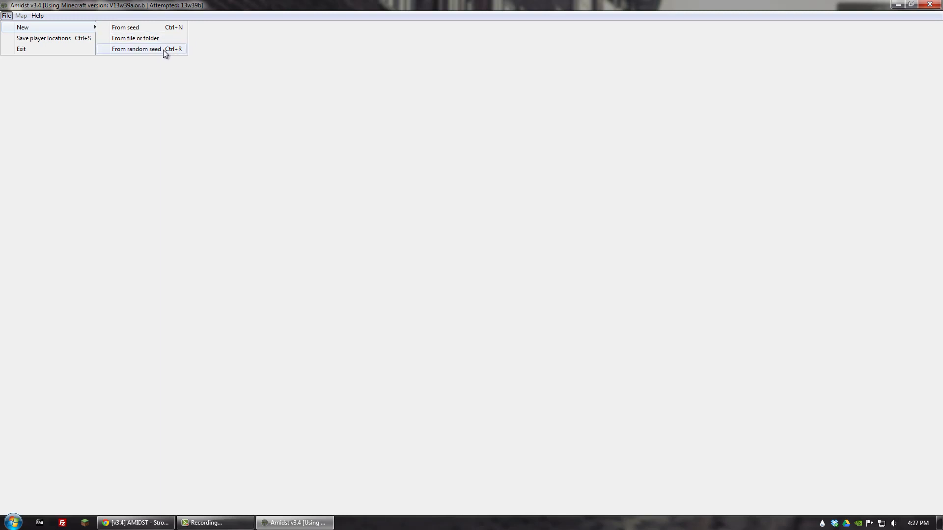
Step: Create a new map from a random seed, keeping the world type at default
left_click(163, 49)
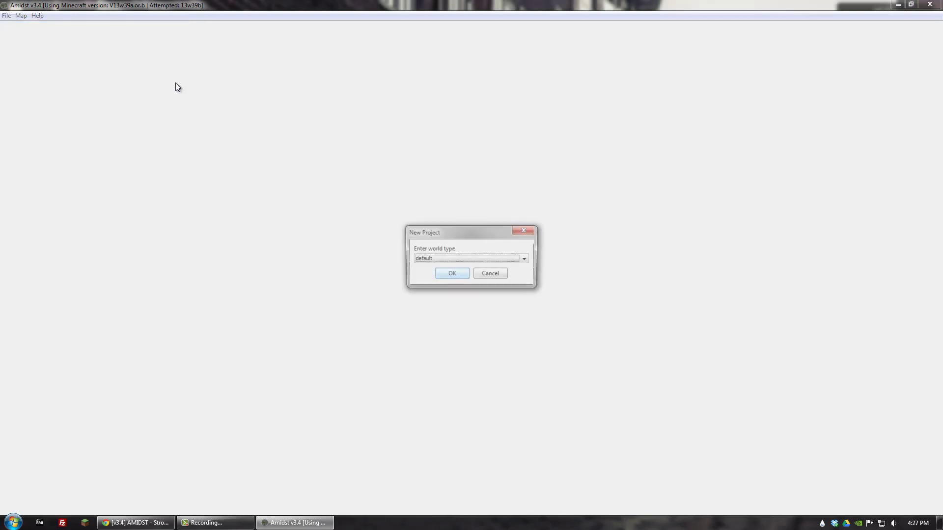
left_click(432, 260)
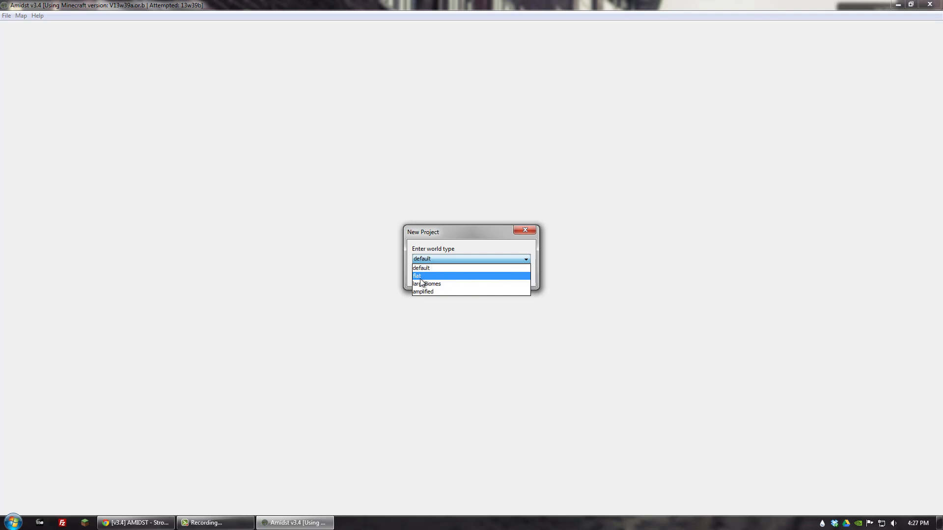
left_click(427, 262)
left_click(434, 260)
left_click(431, 258)
left_click(449, 275)
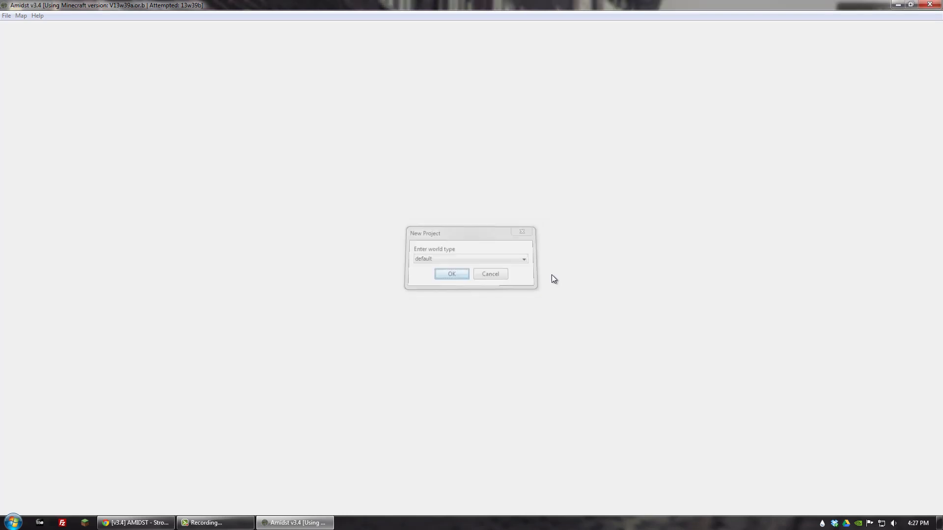
Step: Zoom out and pan the biome map to survey its villages, temples and grid coordinates
scroll(305, 272, "down", 5)
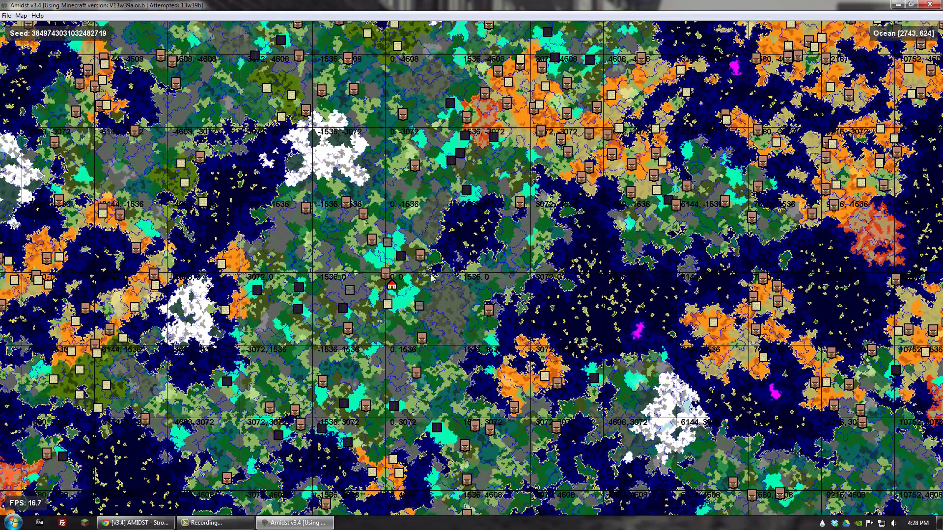
left_click_drag(371, 221, 474, 316)
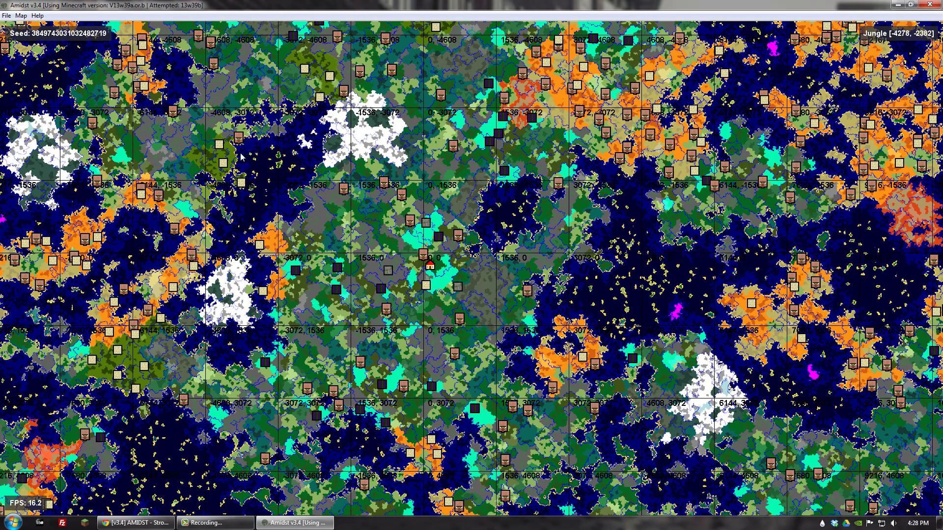
mouse_move(241, 156)
left_mouse_down()
mouse_move(332, 184)
mouse_move(395, 257)
mouse_move(405, 298)
left_mouse_up()
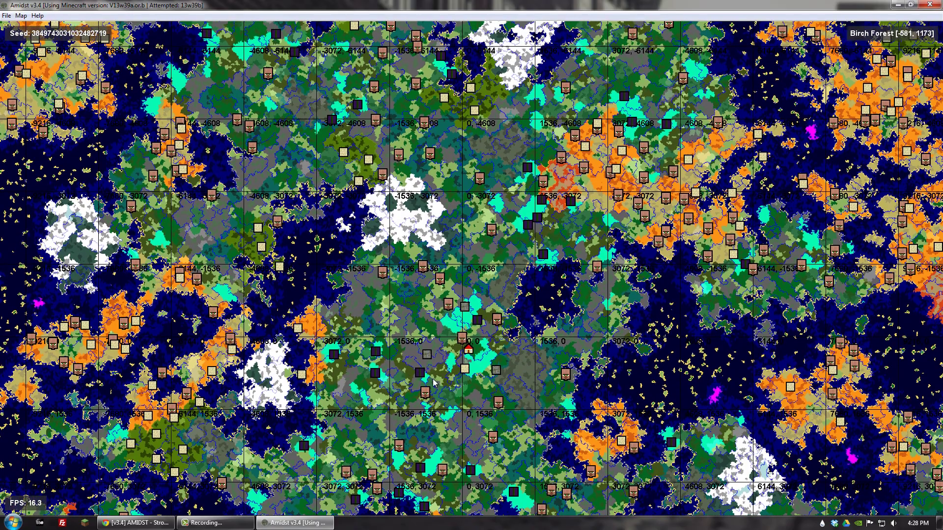
left_click_drag(434, 382, 419, 339)
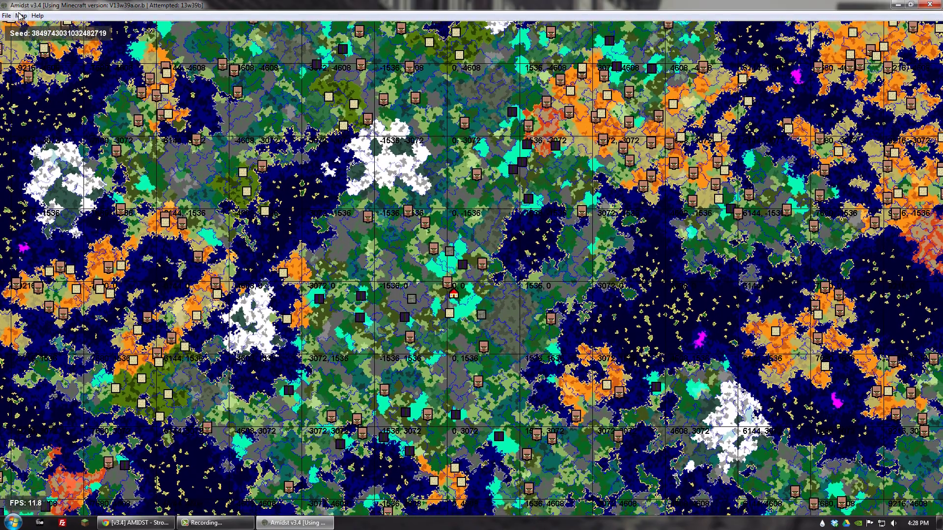
Step: View the stronghold list under Map > Find without jumping, then bring up the Map > Go to options
left_click(20, 15)
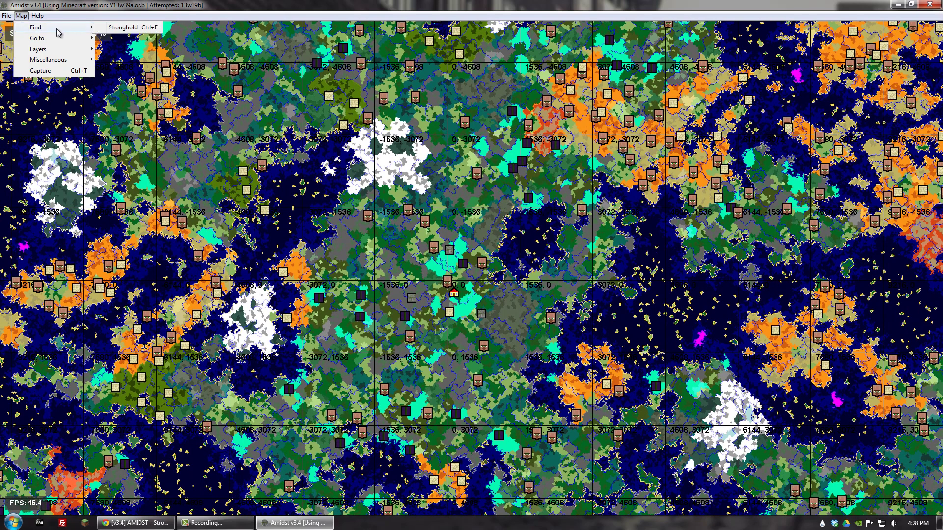
left_click(116, 29)
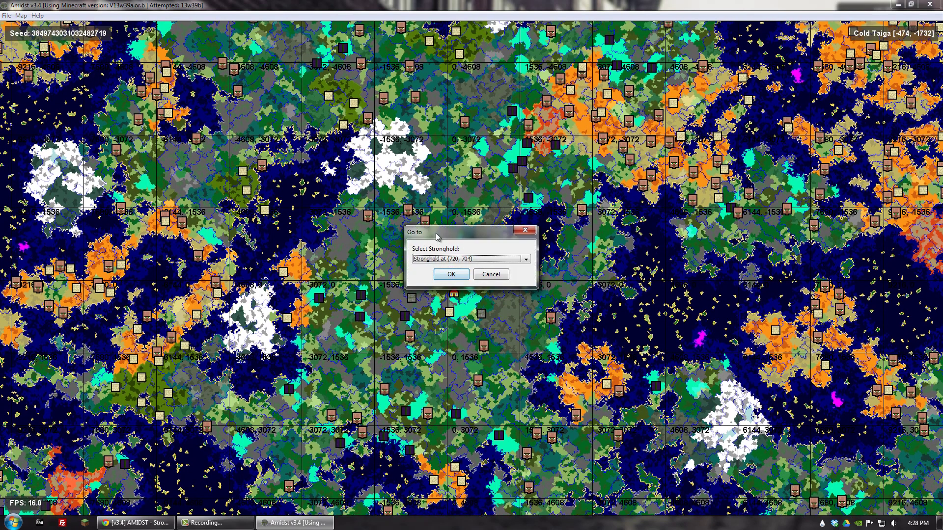
left_click(454, 260)
left_click(472, 237)
left_click(102, 116)
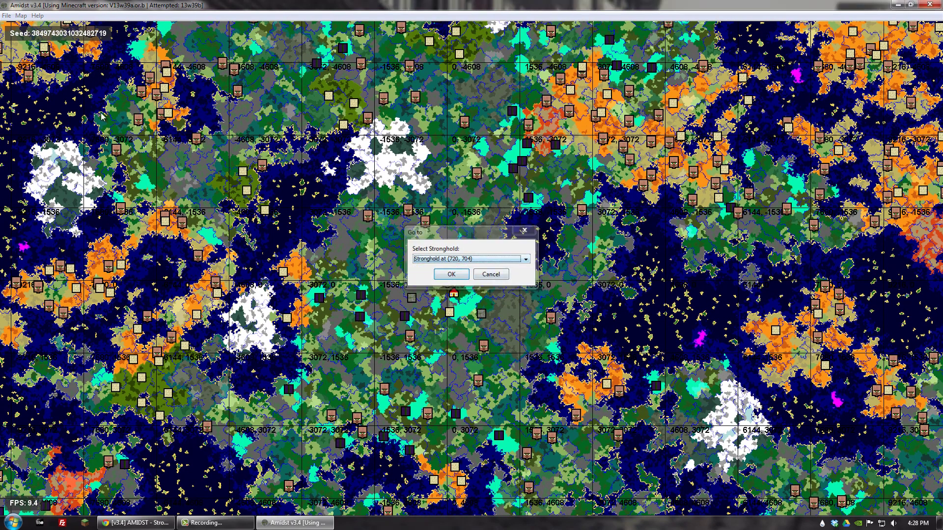
key("Escape")
left_click(20, 15)
mouse_move(43, 39)
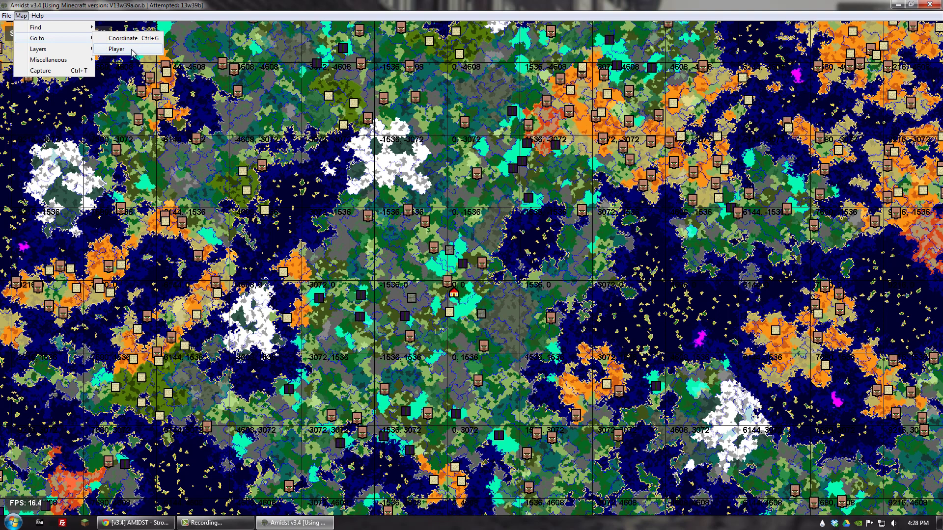
mouse_move(57, 54)
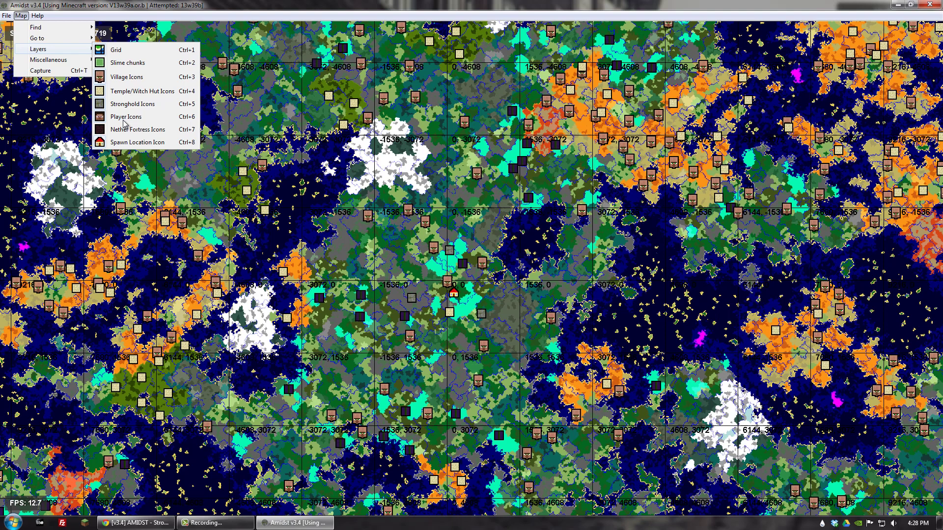
left_click(126, 63)
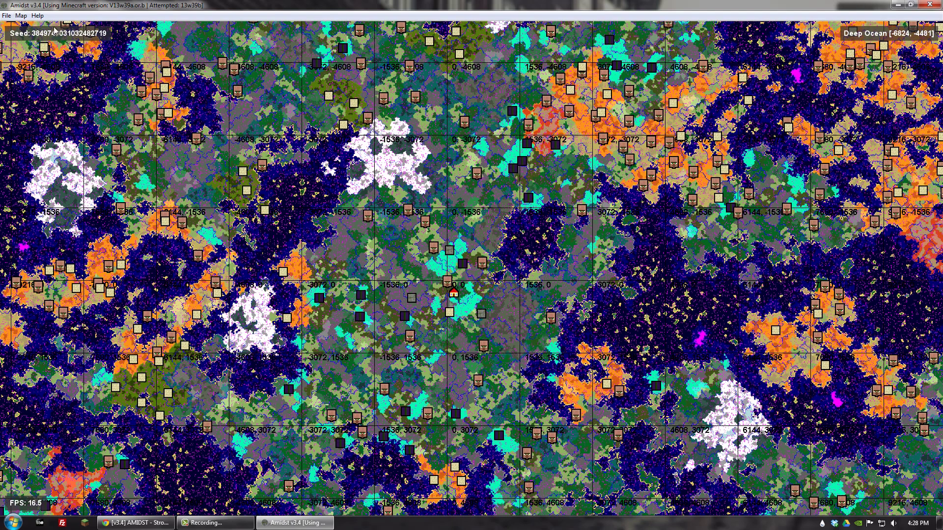
left_click(20, 15)
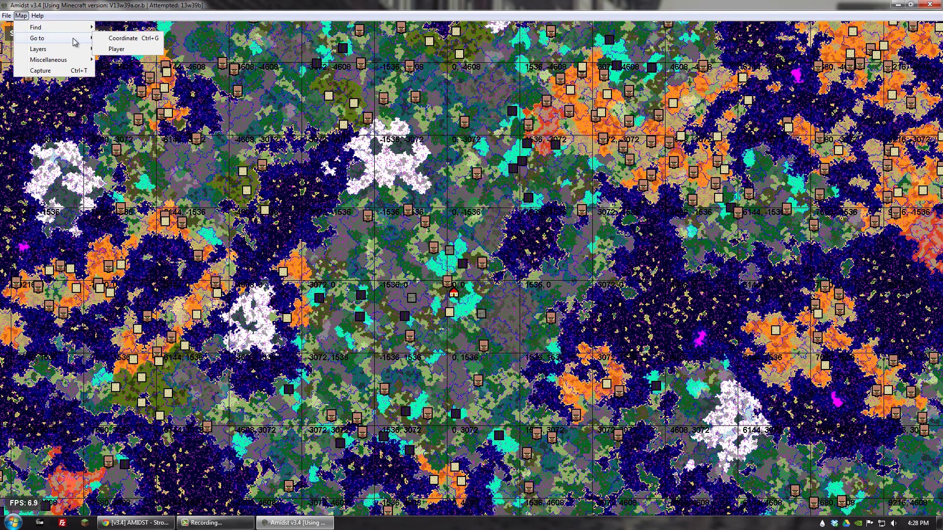
mouse_move(74, 49)
left_click(121, 64)
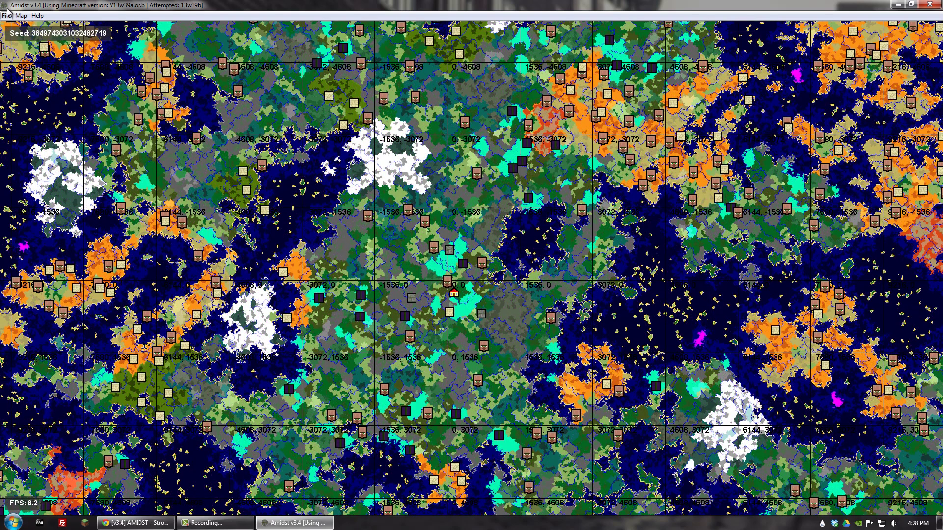
left_click(20, 15)
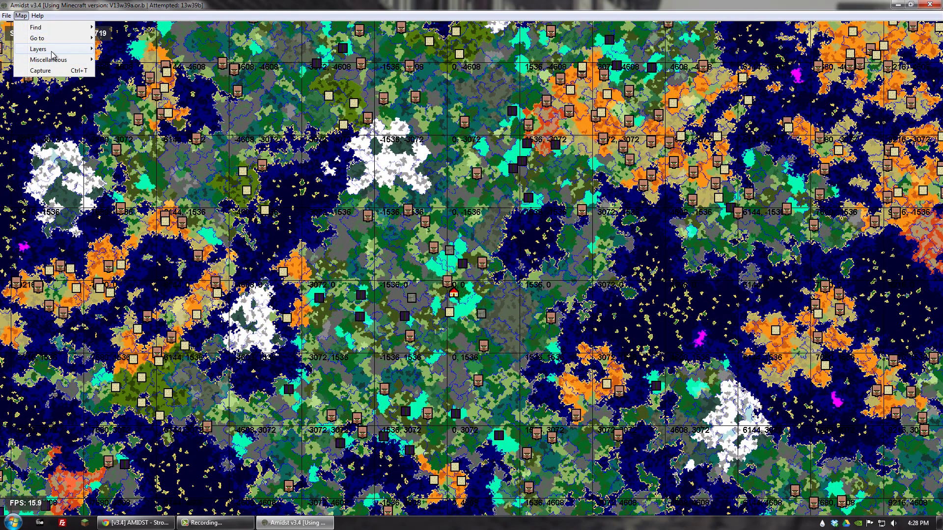
left_click(120, 130)
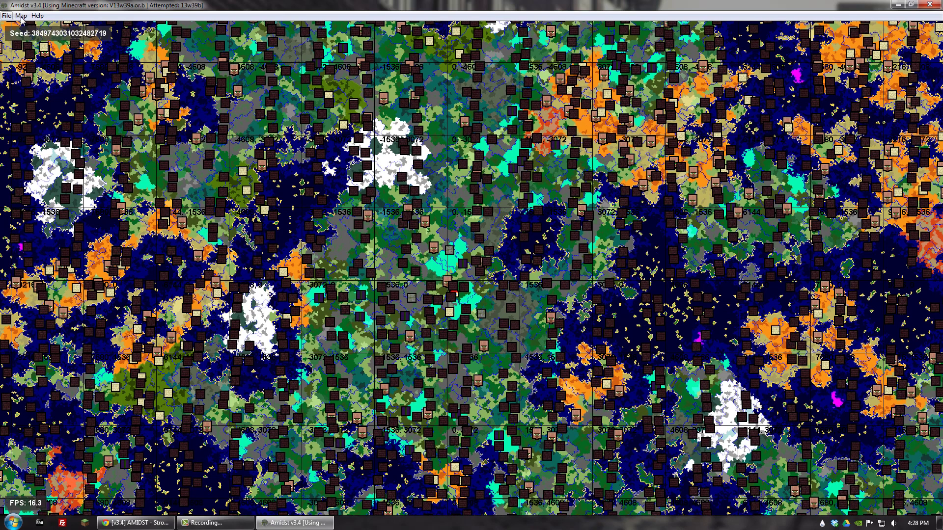
left_click(21, 15)
mouse_move(64, 49)
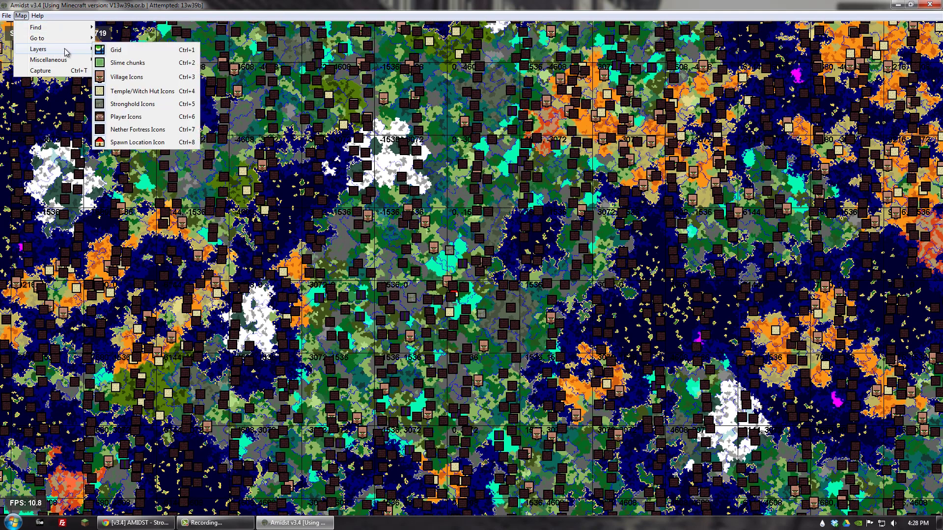
left_click(128, 130)
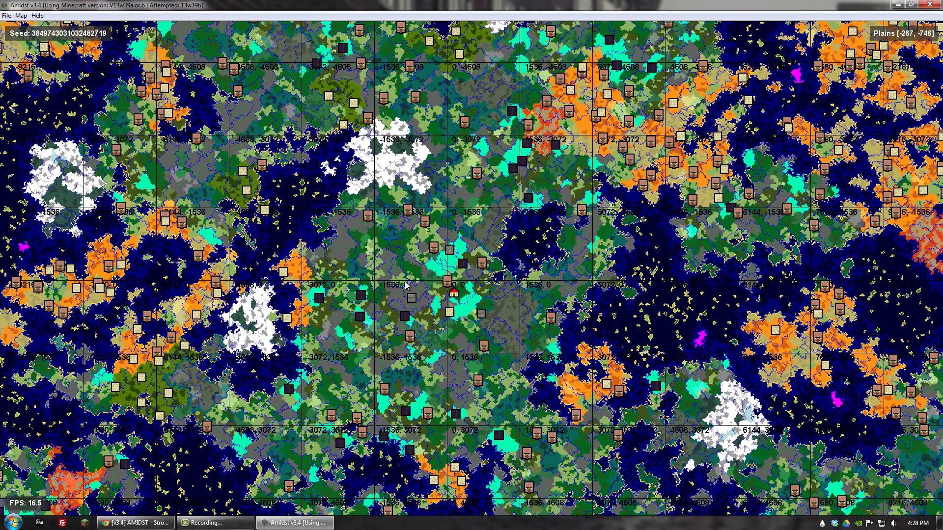
left_click(21, 16)
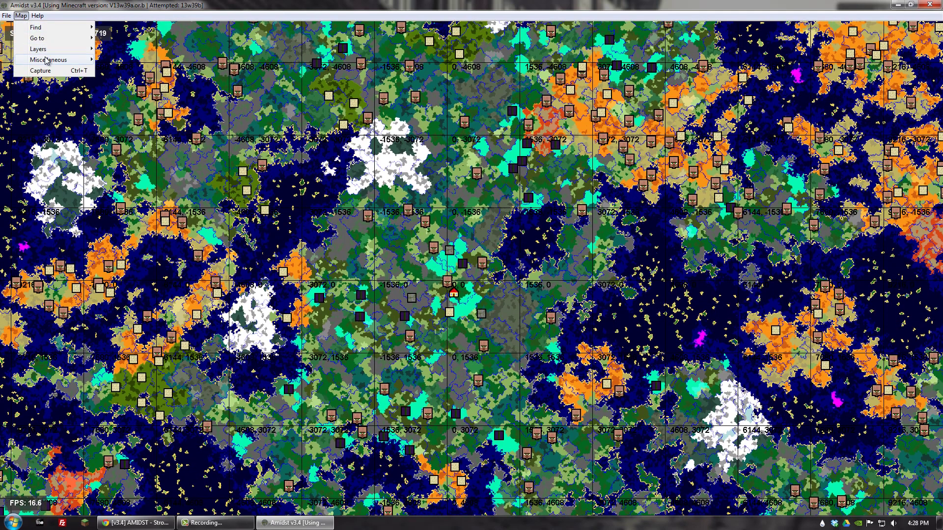
Step: Dismiss the open menu and copy the seed via Map > Miscellaneous > Copy Seed to Clipboard
mouse_move(46, 59)
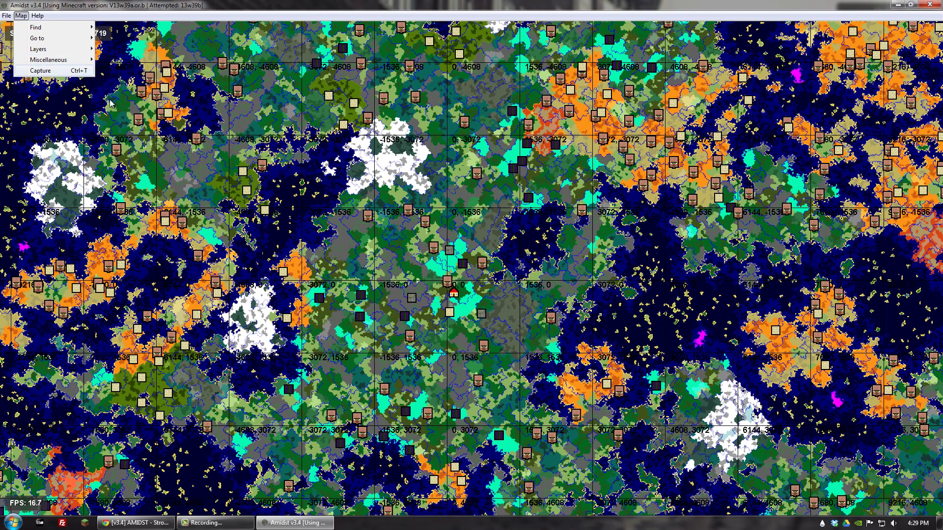
left_click(442, 261)
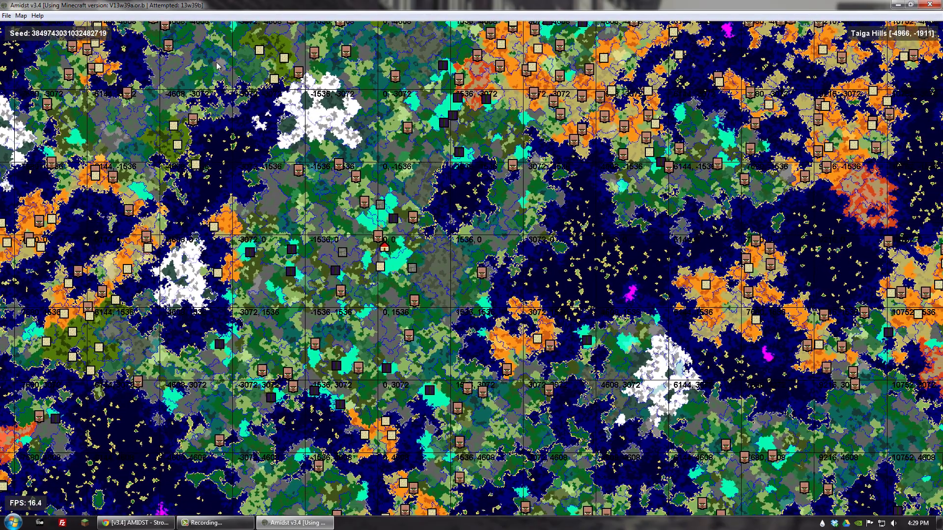
left_click(21, 16)
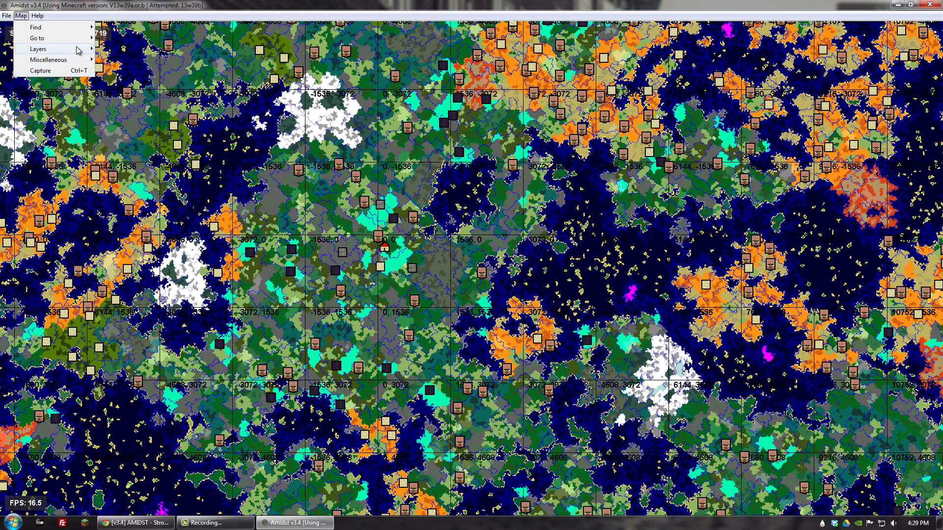
mouse_move(83, 60)
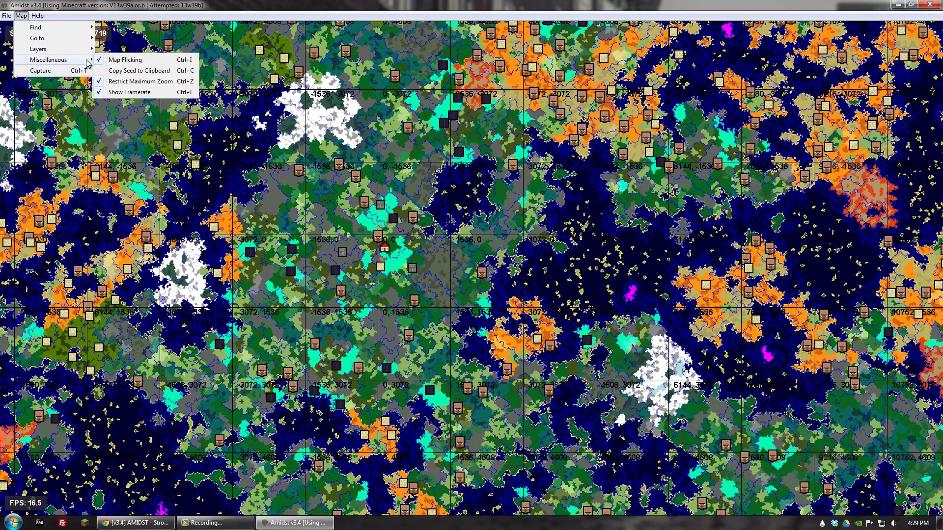
left_click(136, 72)
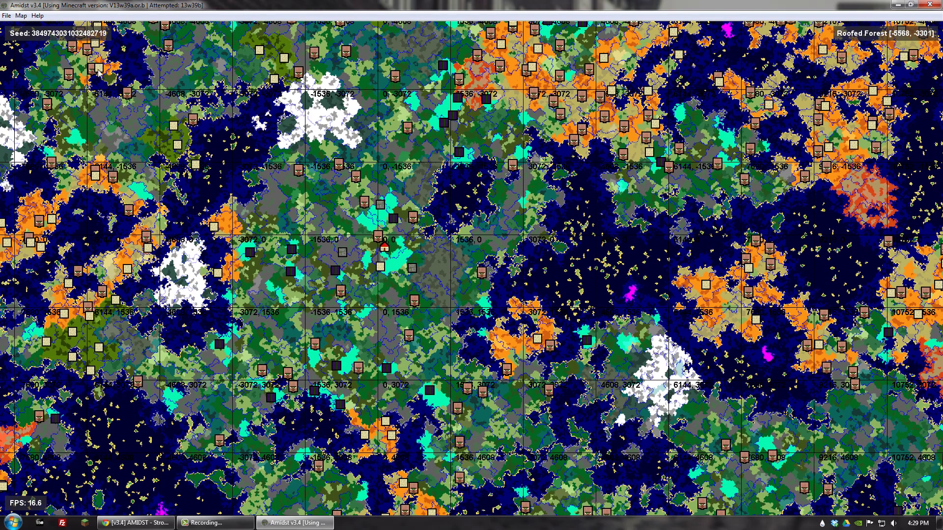
left_click(20, 16)
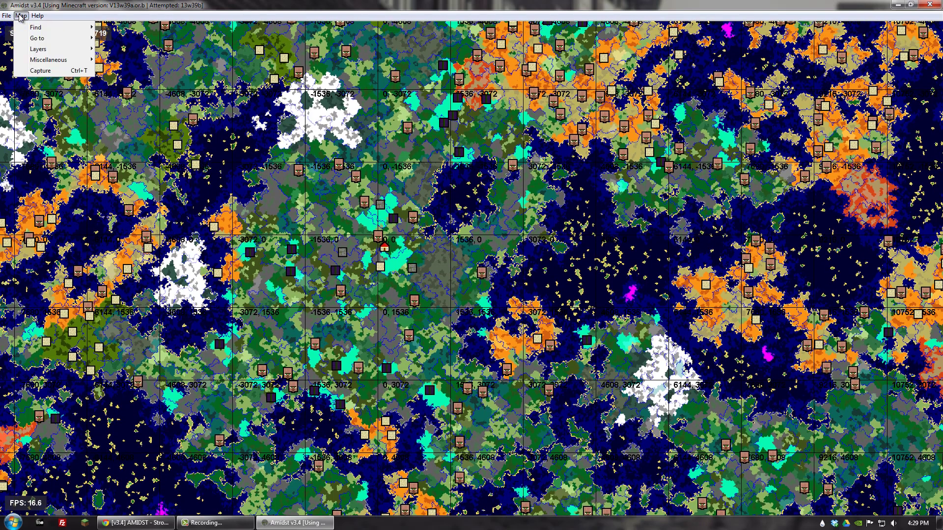
left_click(40, 71)
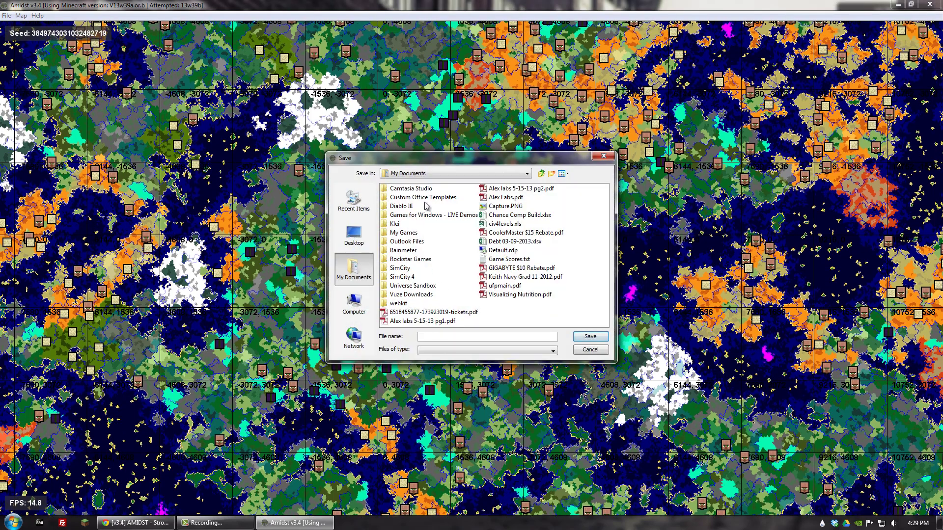
left_click(542, 175)
left_click(541, 175)
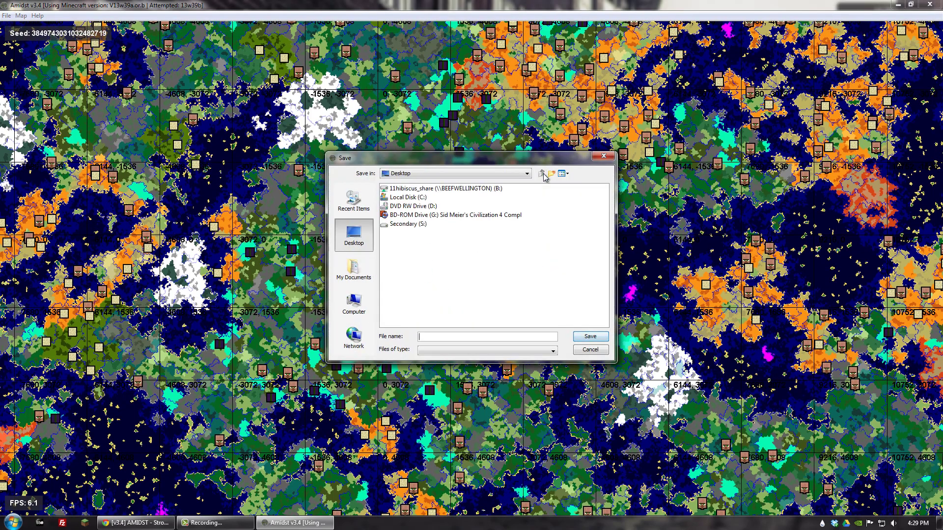
left_click(541, 175)
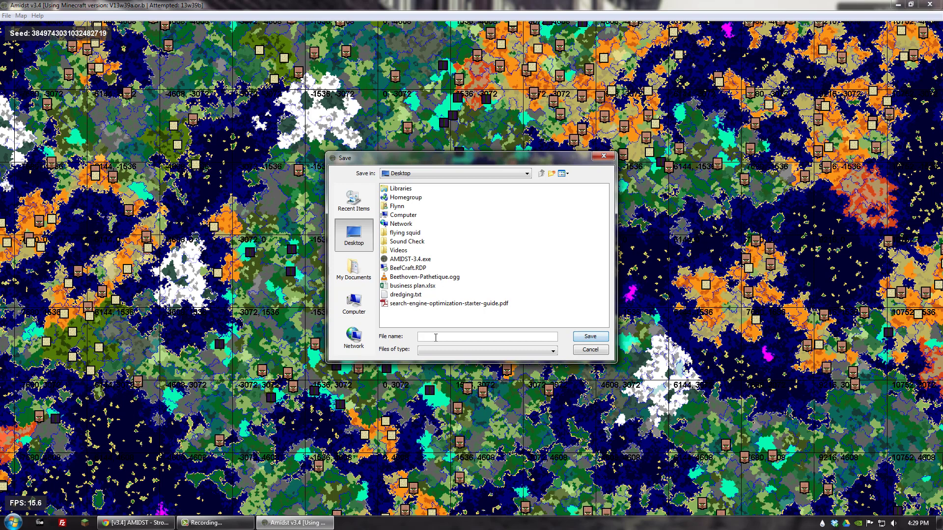
key("ctrl+v")
left_click_drag(422, 338, 491, 339)
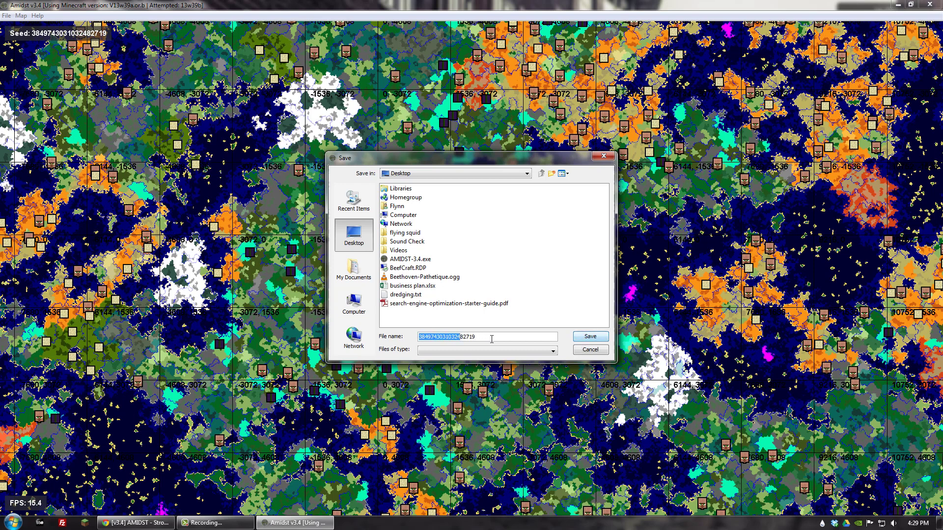
left_click(504, 339)
left_click(599, 339)
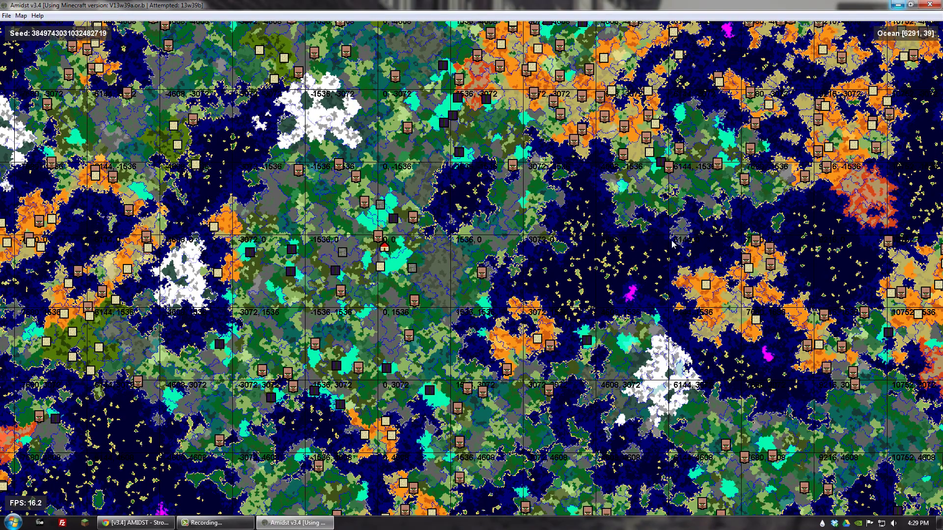
Step: Drag the map north-east to the region around coordinates 13824, -30720
left_click_drag(671, 240, 383, 331)
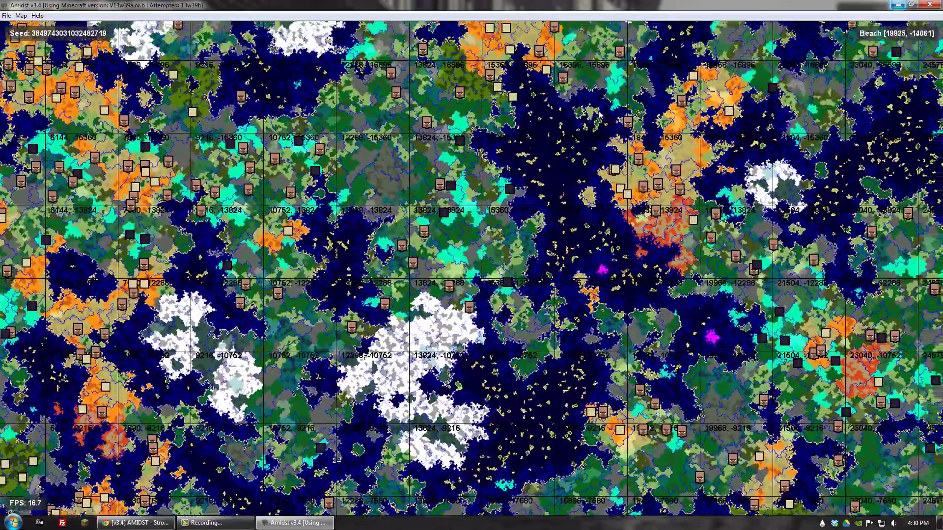
left_click_drag(599, 115, 564, 349)
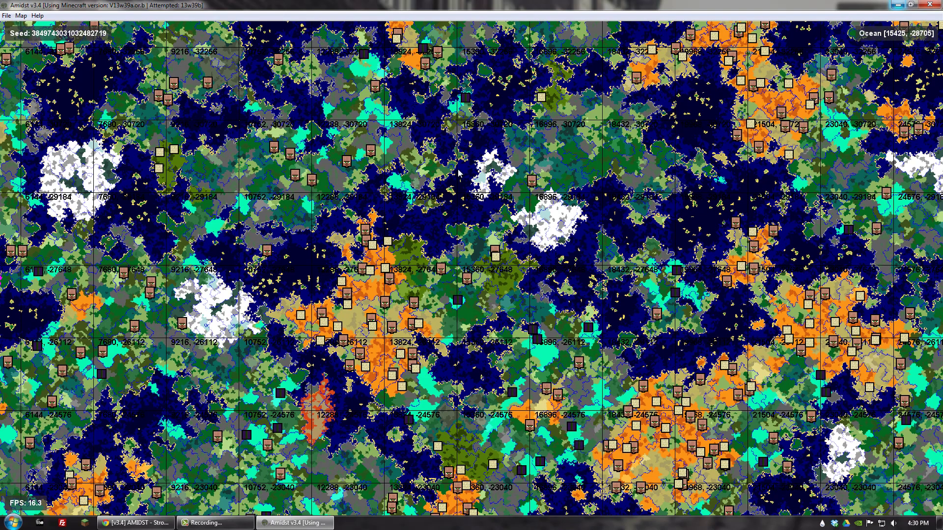
left_click_drag(459, 173, 491, 228)
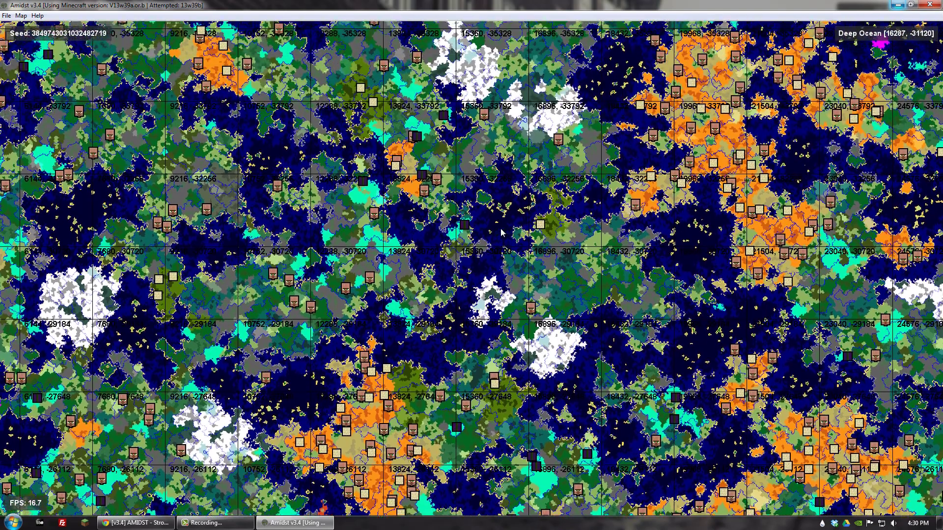